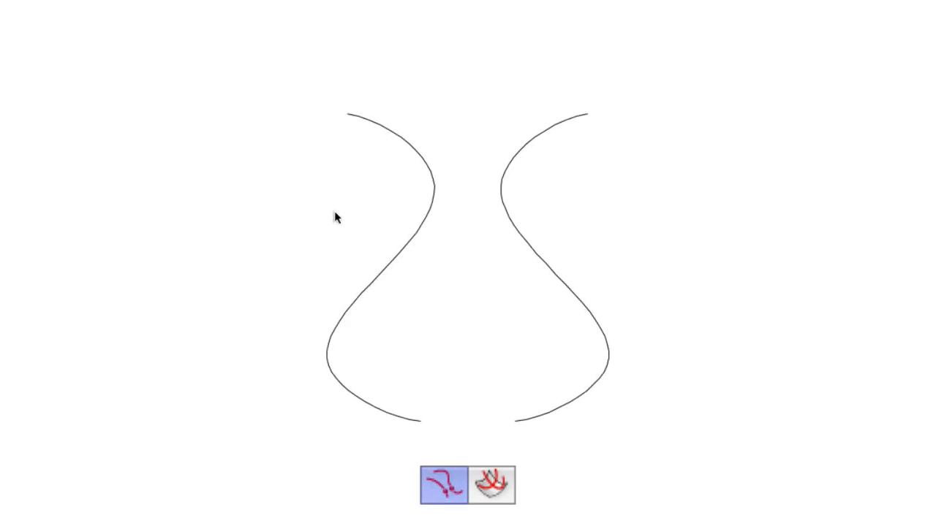
- Place 3D loci at the closest points between the left and right curves
left_click(433, 203)
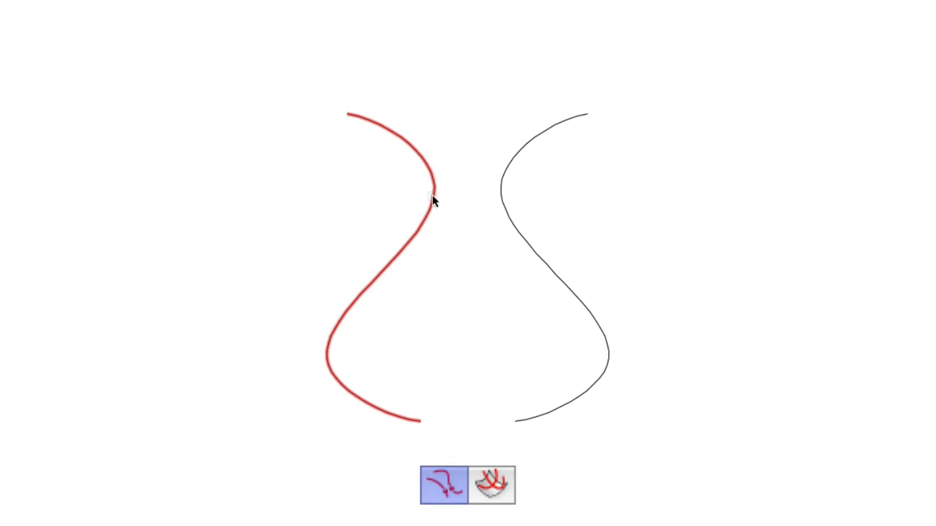
left_click(513, 223)
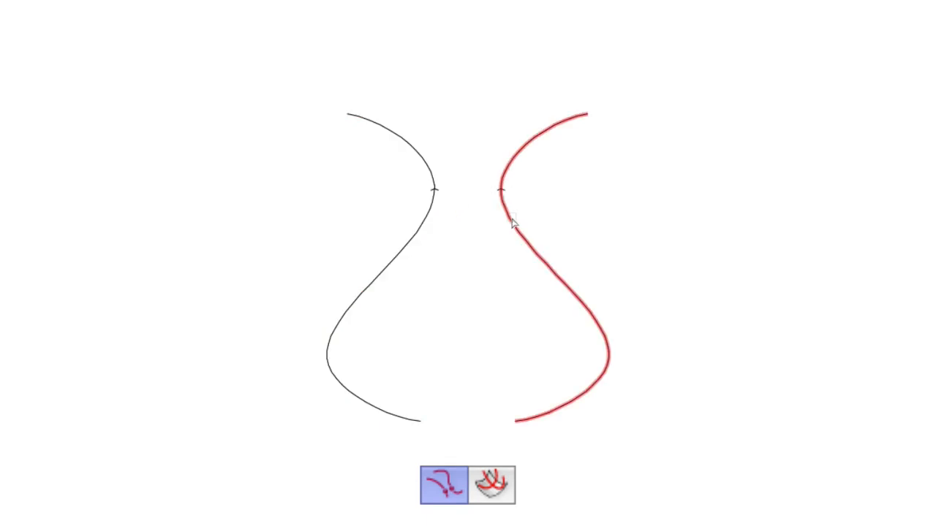
left_click(501, 188)
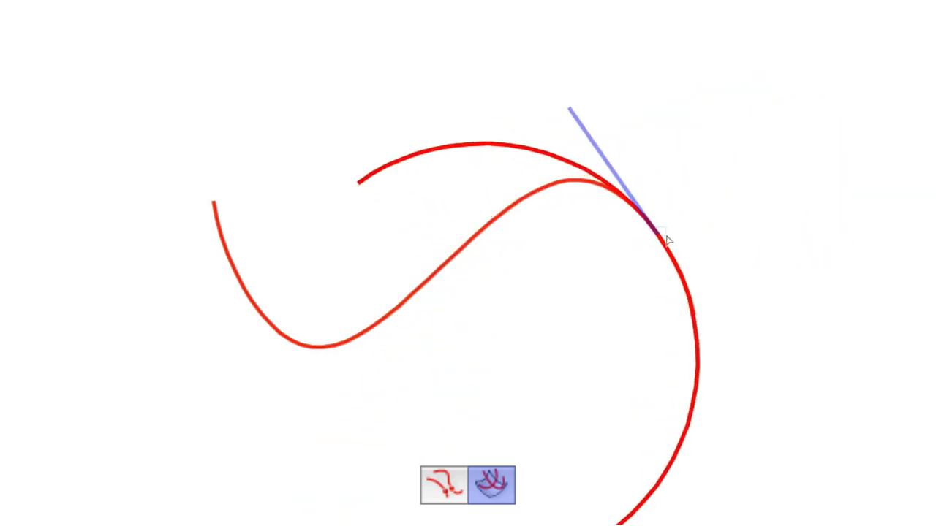
- Show Curve Properties at the picked point with curvature circle and 76-unit tangent curve enabled
left_click(667, 240)
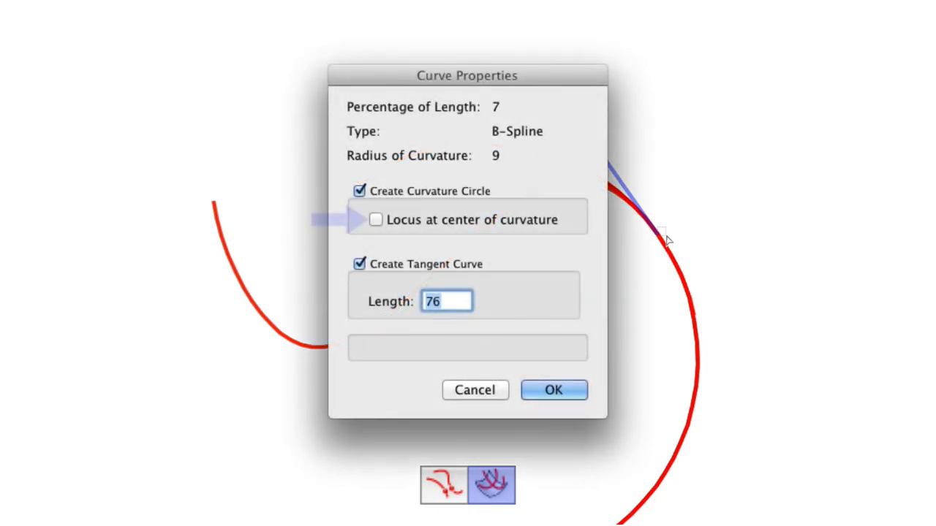